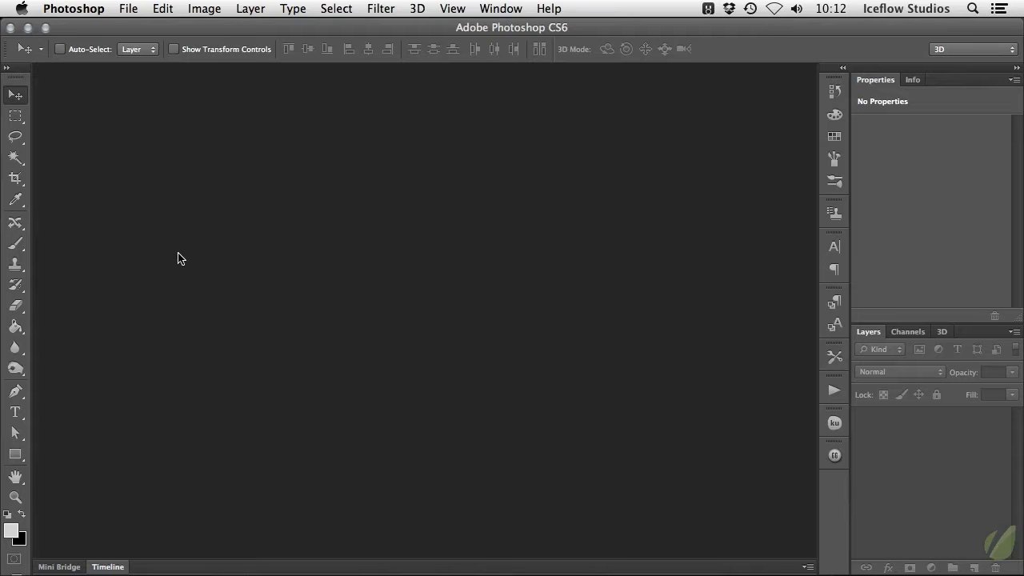
Start a new document measured in inches, with a width of 3.5 and a height of 2.
key(super+n)
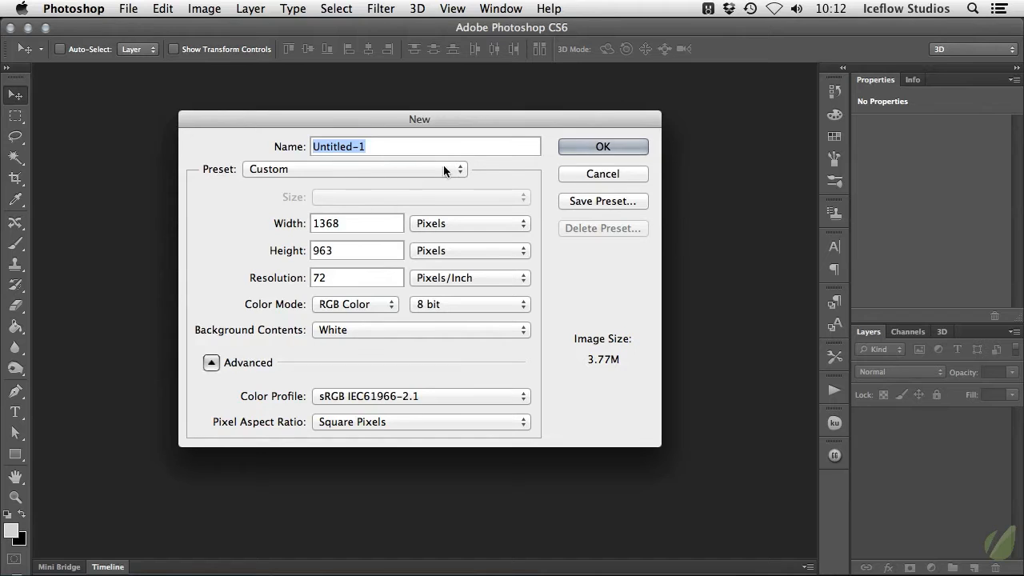
click(464, 222)
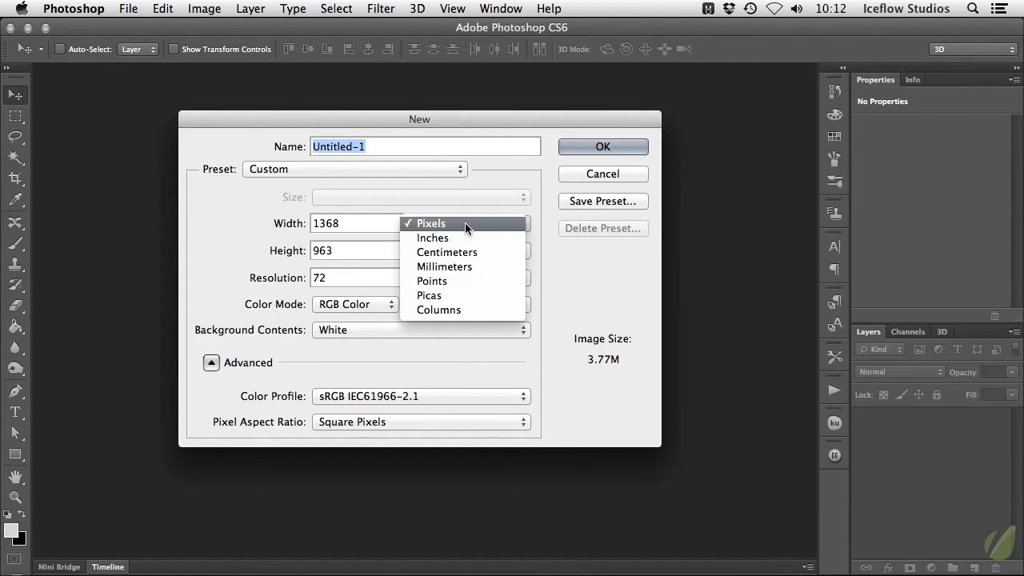
click(463, 236)
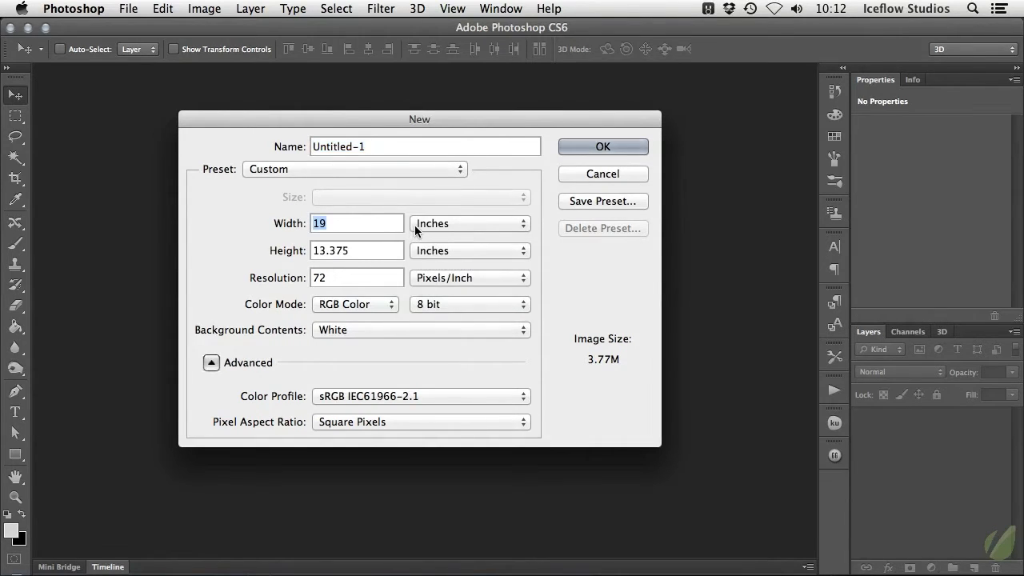
text(3.5)
key(Tab)
text(2)
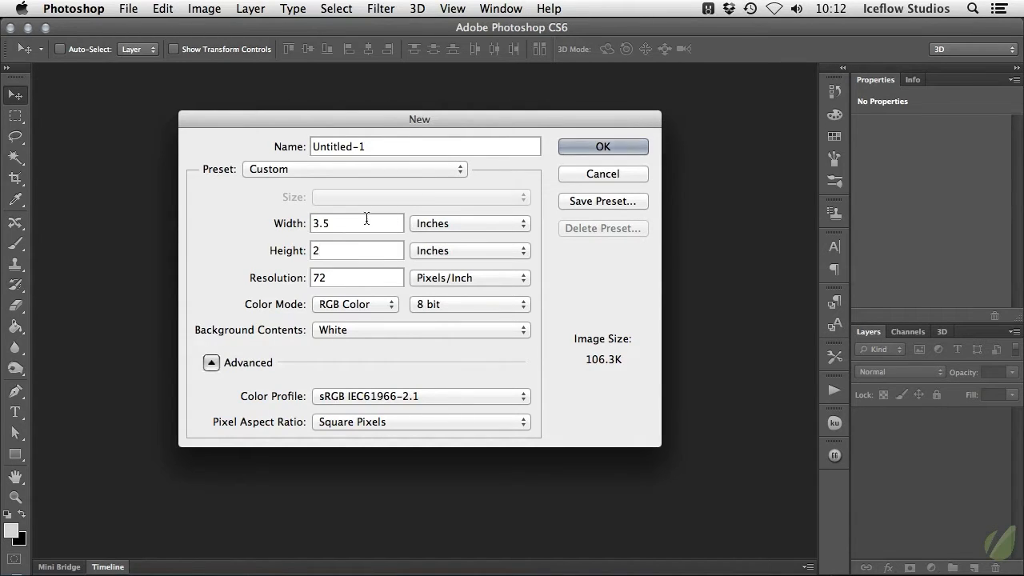
Enlarge the new document's dimensions to 3.75 inches wide and 2.25 inches high.
click(357, 222)
key(BackSpace)
text(75)
key(Tab)
text(2.25)
Try resolutions of 150, 300 and 72 pixels per inch for the new document.
double_click(330, 277)
text(150)
key(BackSpace)
key(BackSpace)
key(BackSpace)
text(300)
key(BackSpace)
key(BackSpace)
key(BackSpace)
text(72)
Set the resolution to 300 pixels/inch and the color mode to CMYK Color, and create the document.
key(BackSpace)
key(BackSpace)
text(300)
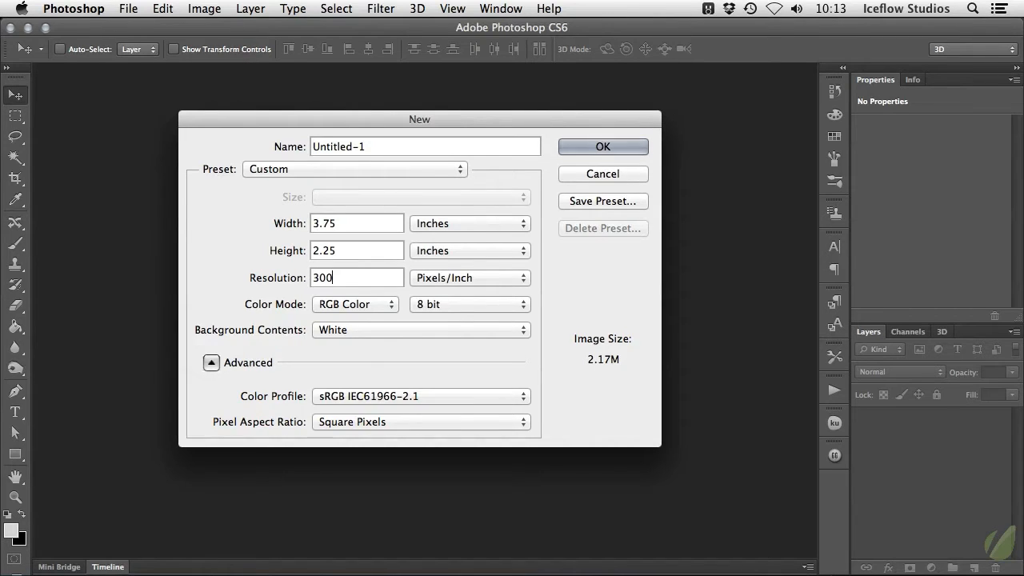
click(380, 304)
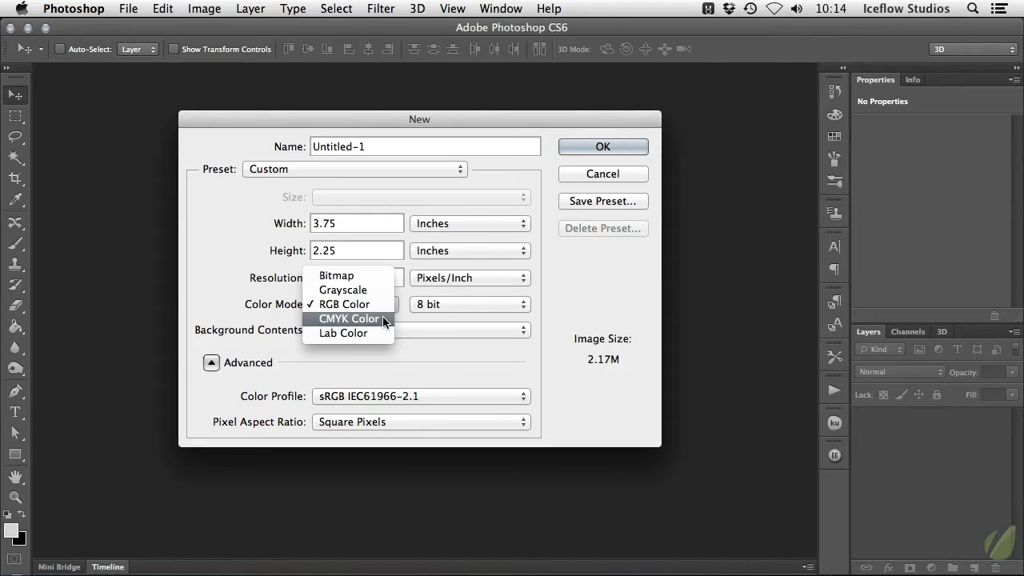
click(349, 319)
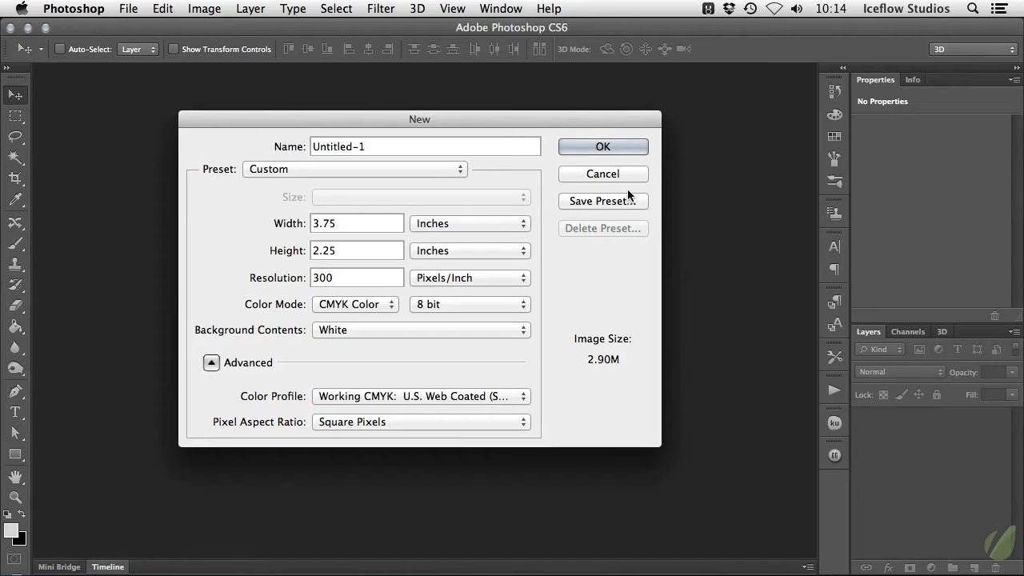
click(630, 149)
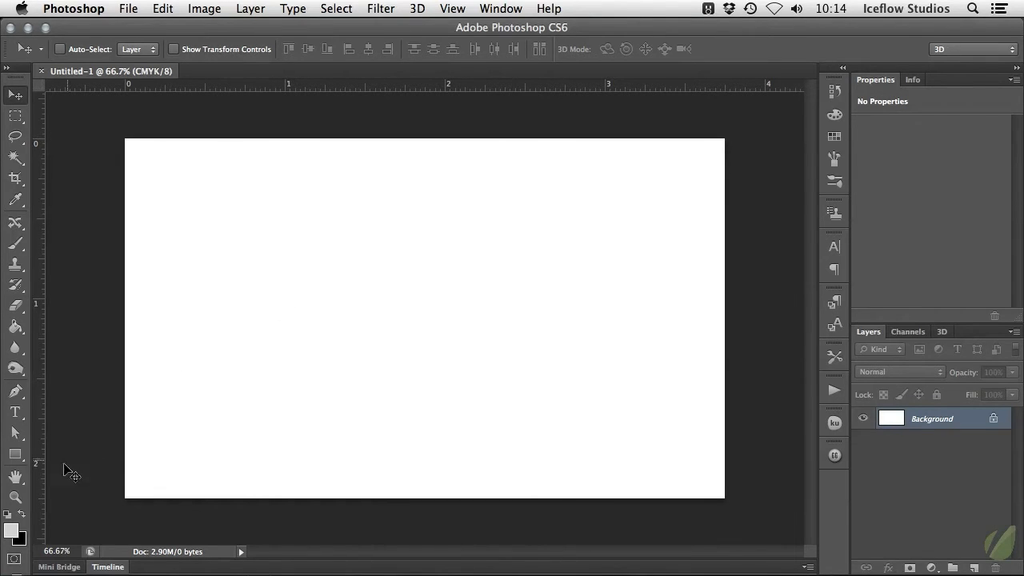
View the blank canvas at print size, at actual pixels and fitted to the screen, with a small margin around it.
click(14, 497)
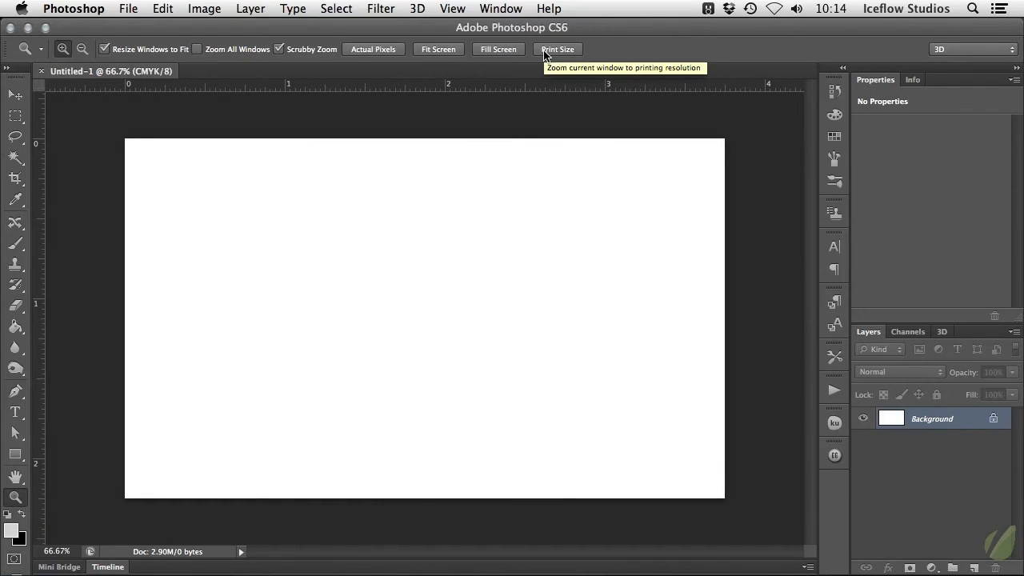
click(572, 50)
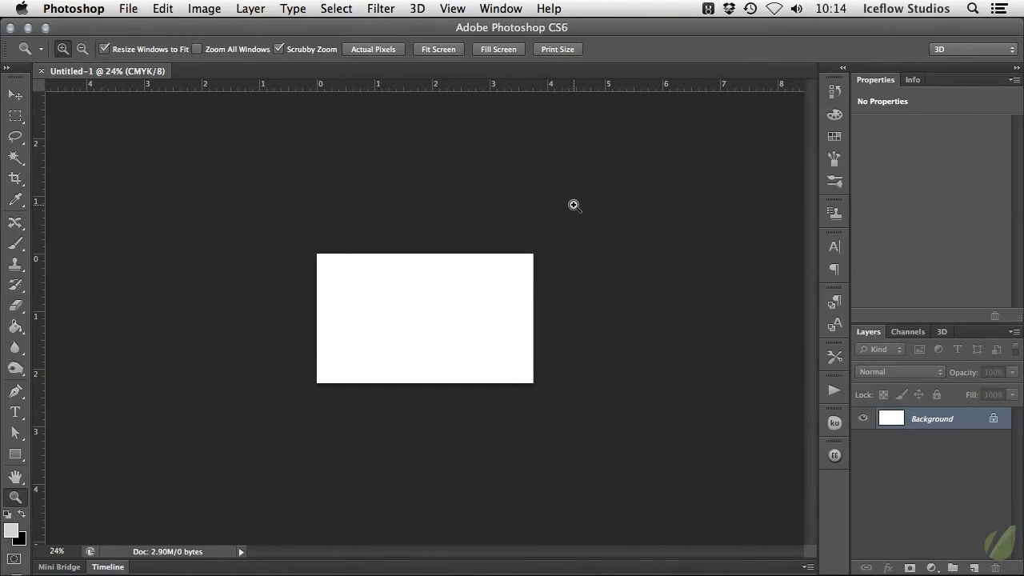
click(381, 51)
click(442, 50)
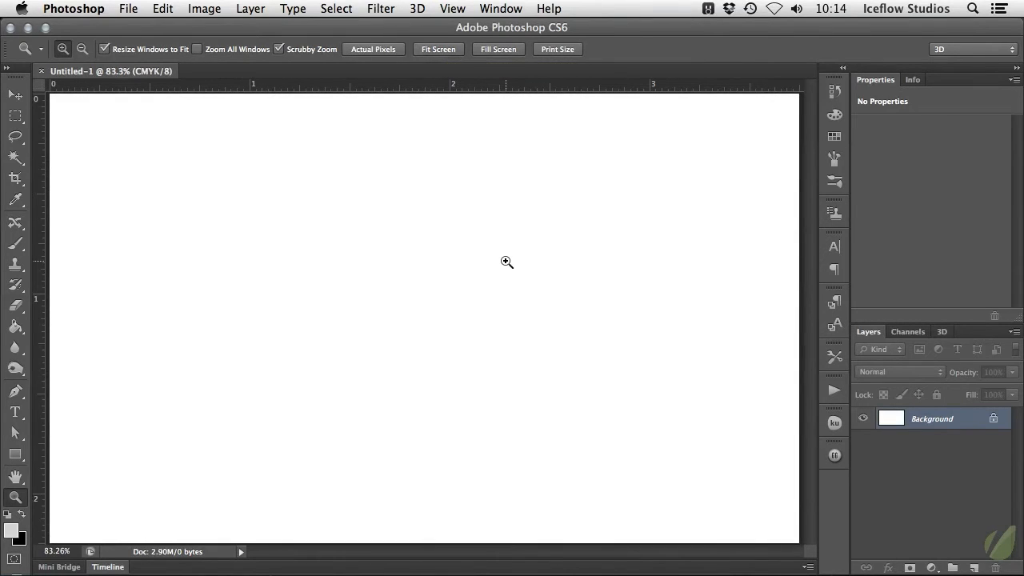
drag(500, 264, 486, 263)
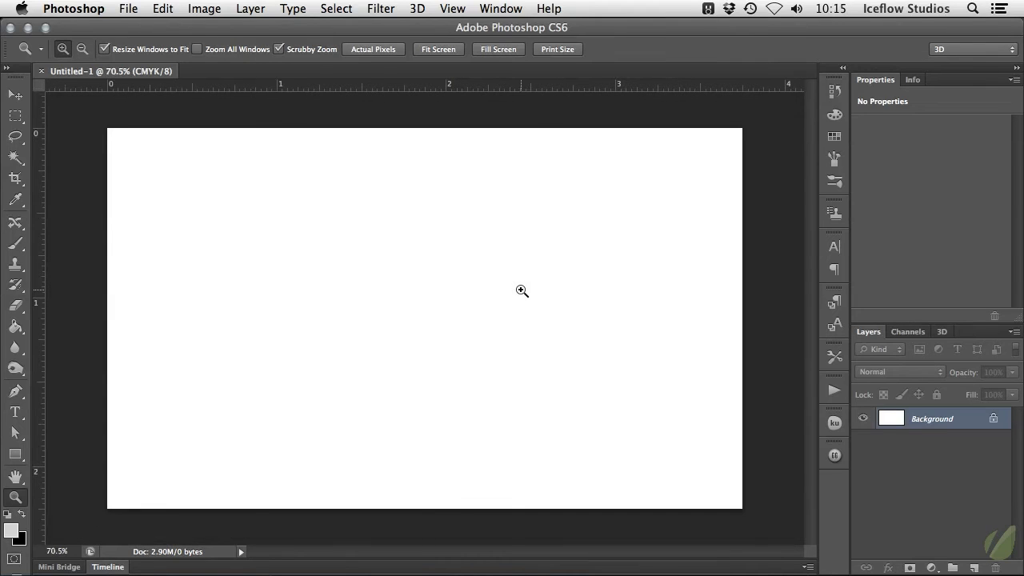
Add a vertical guide at .125 in, near the canvas's left edge.
key(v)
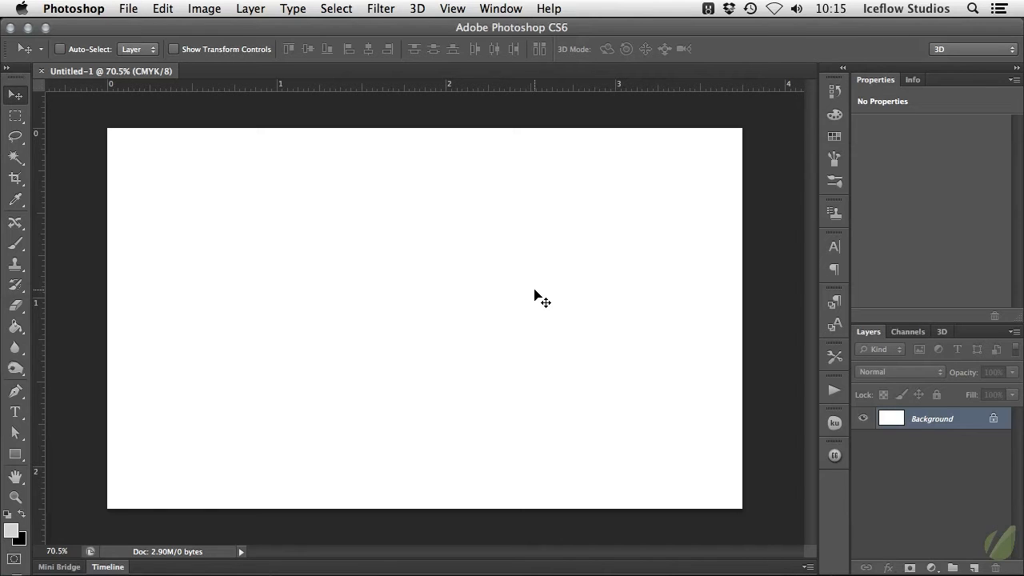
click(453, 8)
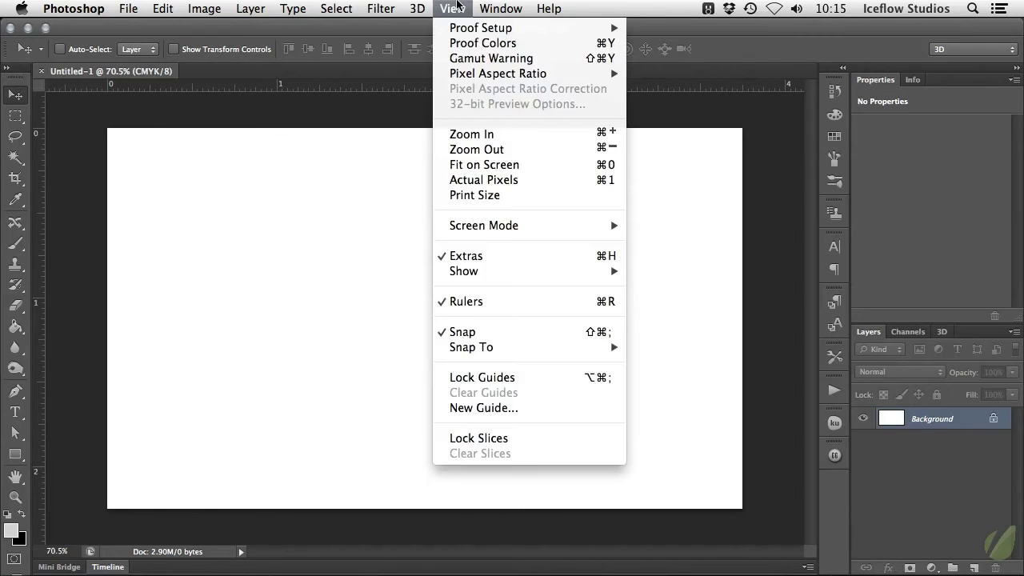
click(556, 407)
drag(629, 299, 403, 237)
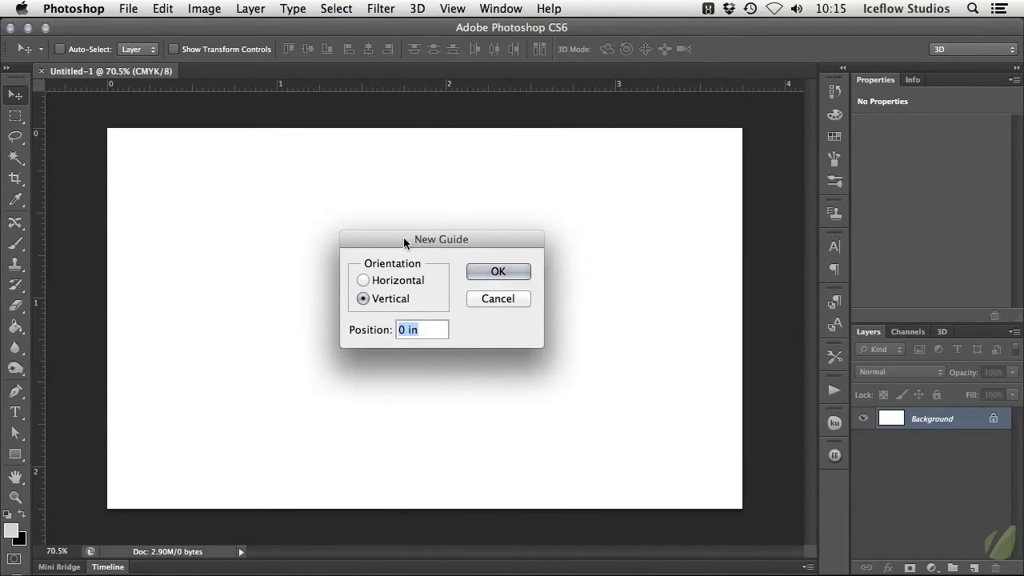
click(402, 330)
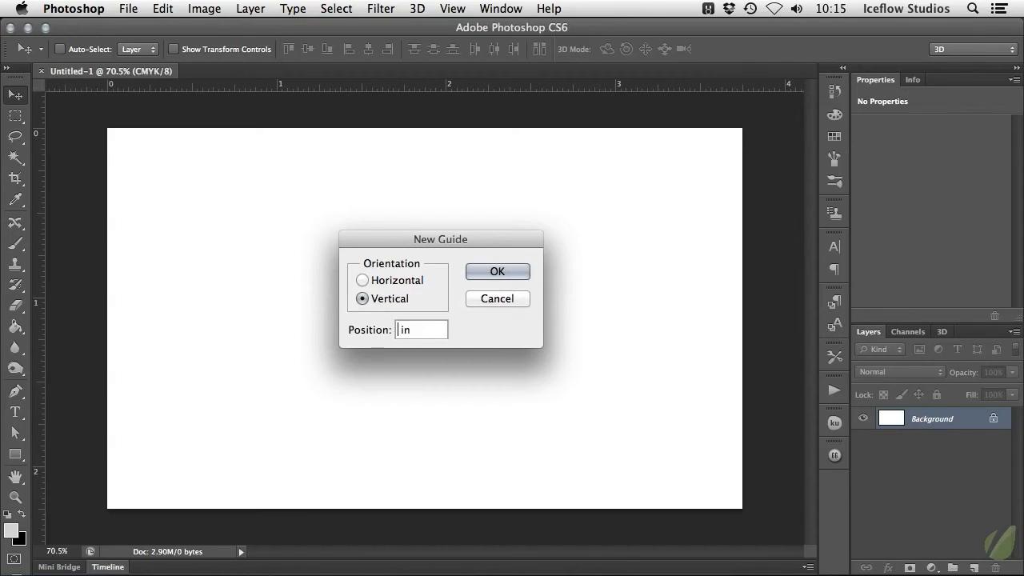
text(.125)
key(Return)
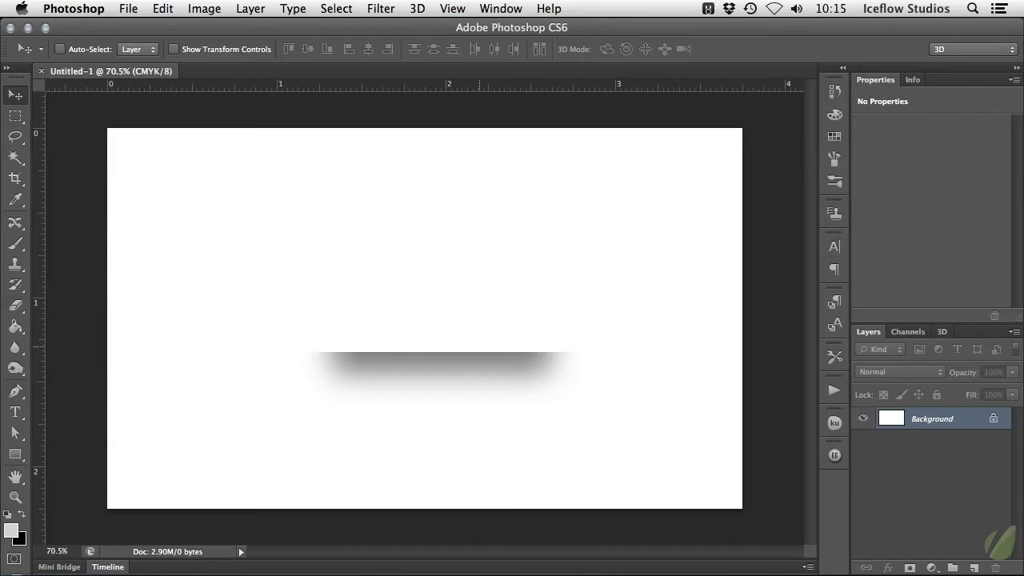
Add a horizontal guide at 0.125 in, near the canvas's top edge.
click(454, 8)
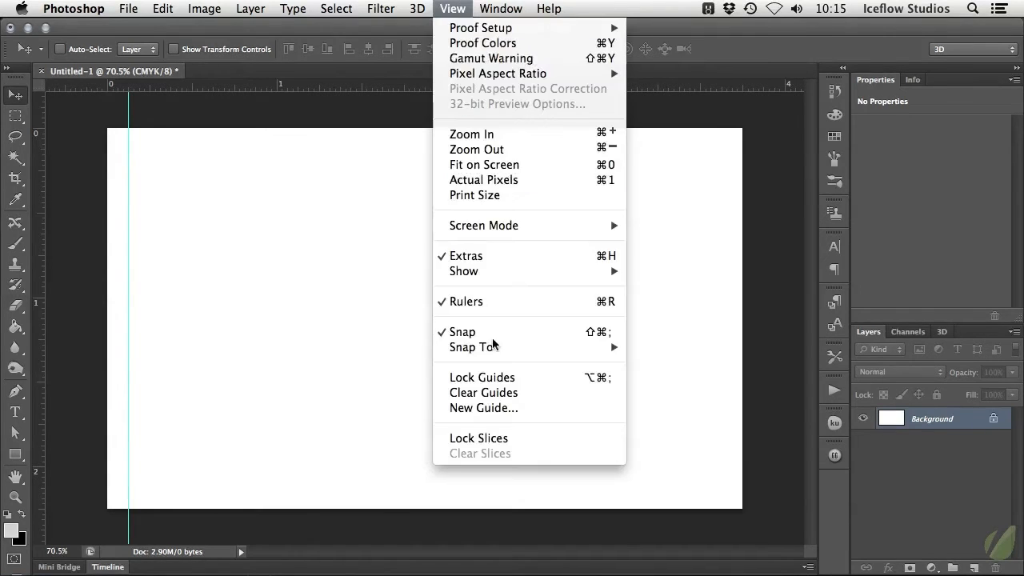
click(512, 407)
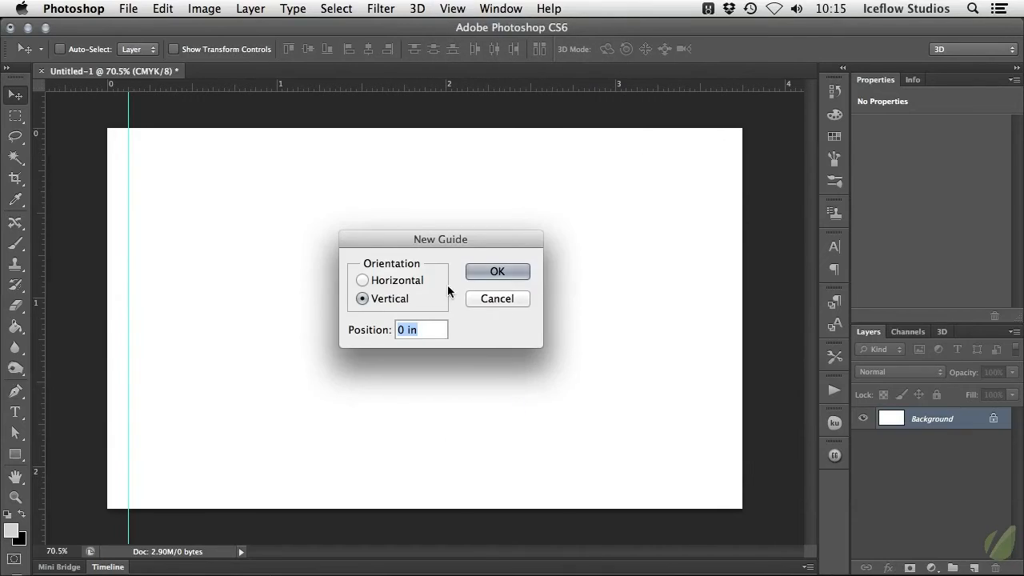
click(400, 279)
text(0.1)
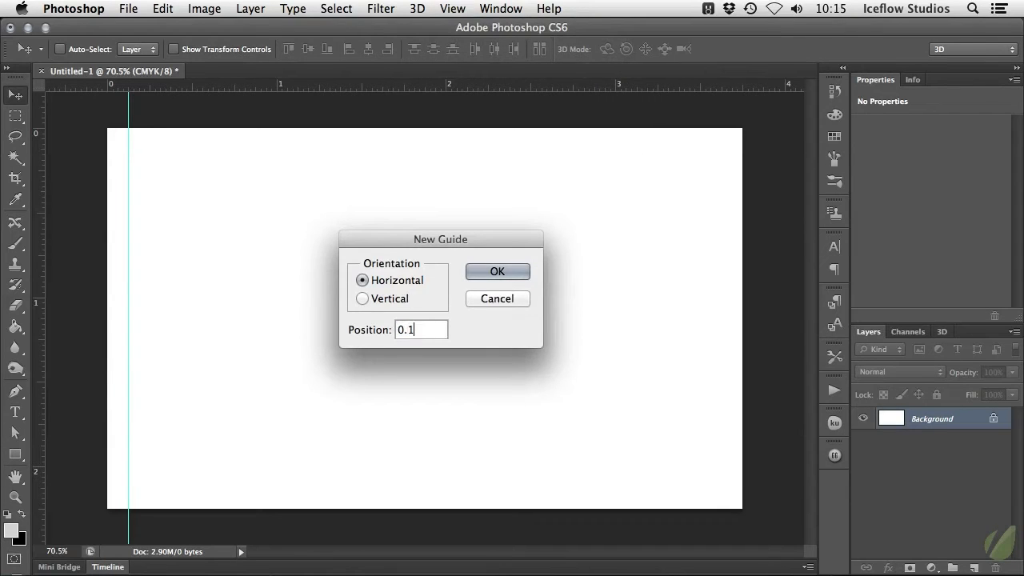
text(25)
key(Return)
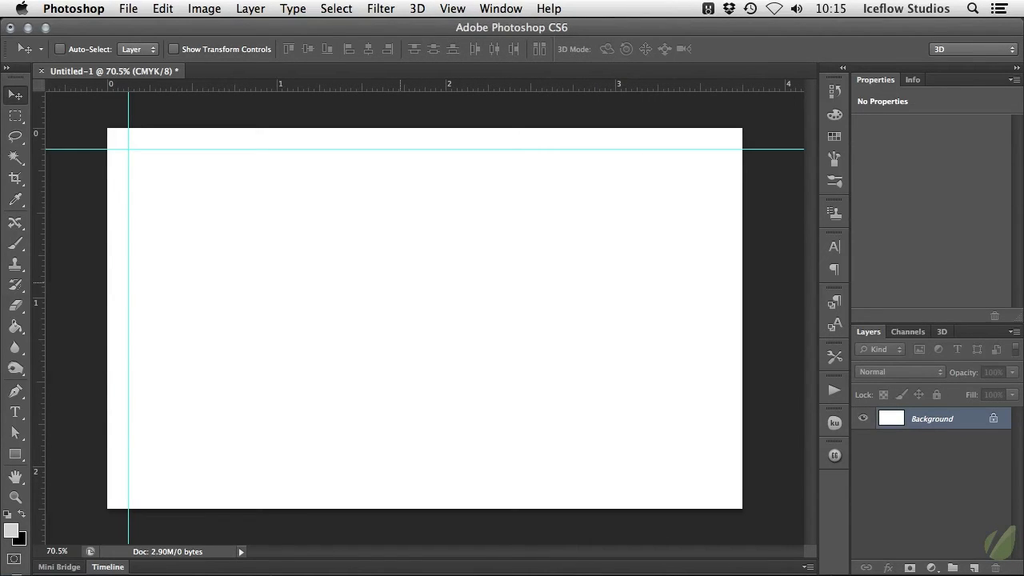
Add a vertical guide at 3.62 in, near the canvas's right edge.
click(454, 8)
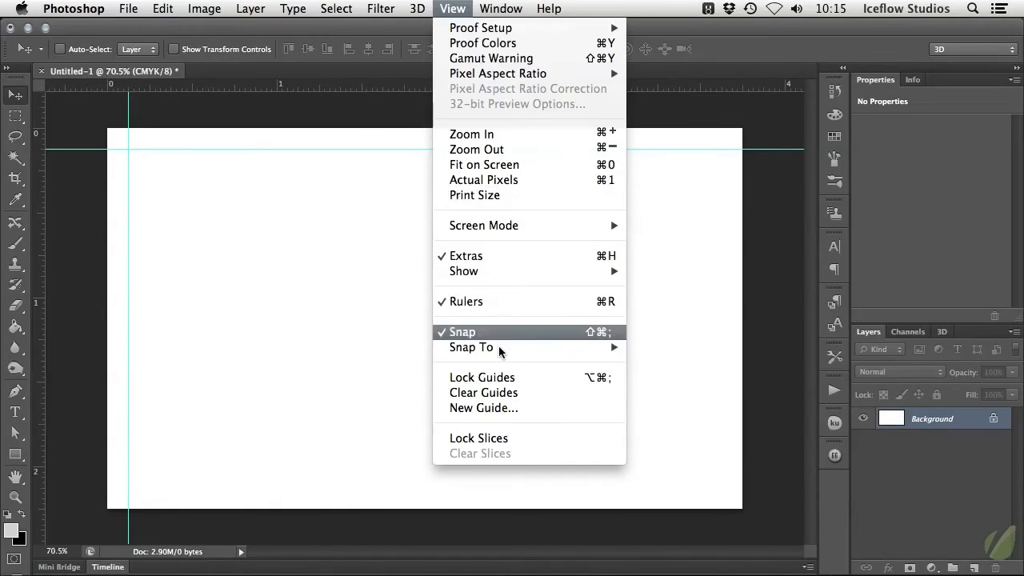
click(502, 407)
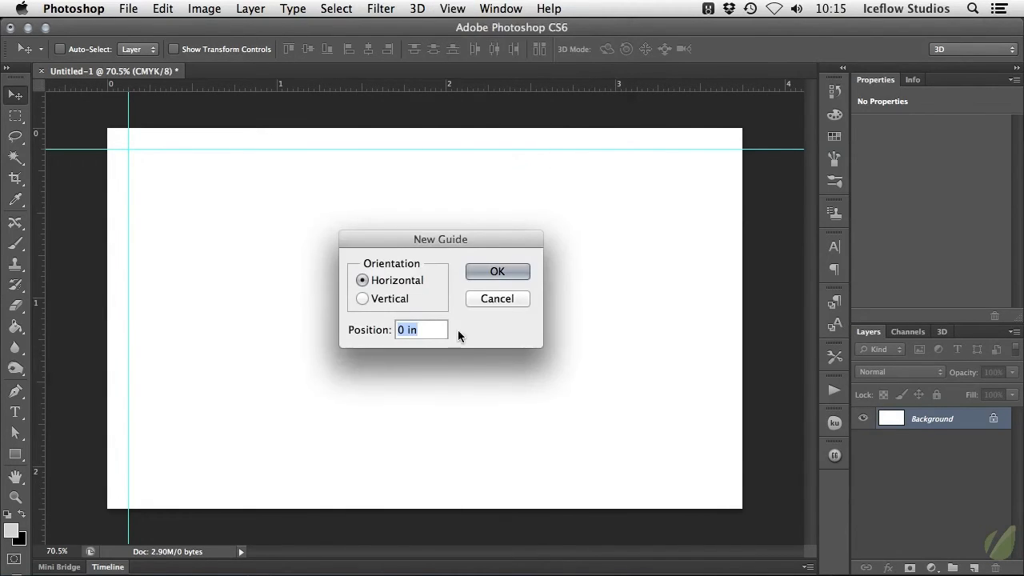
click(400, 298)
click(420, 328)
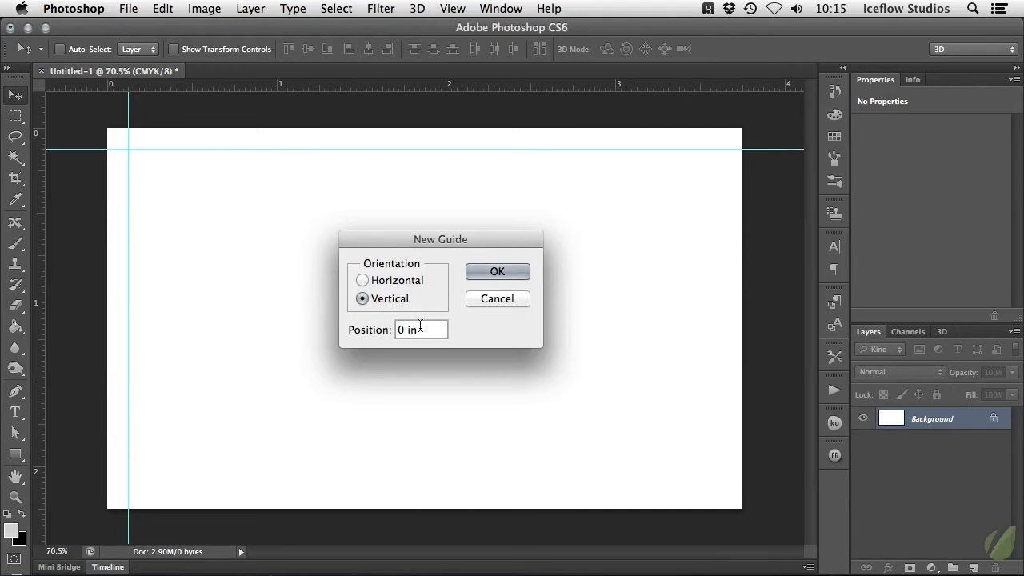
key(Left)
key(Left)
key(Left)
key(BackSpace)
text(3.62)
key(Return)
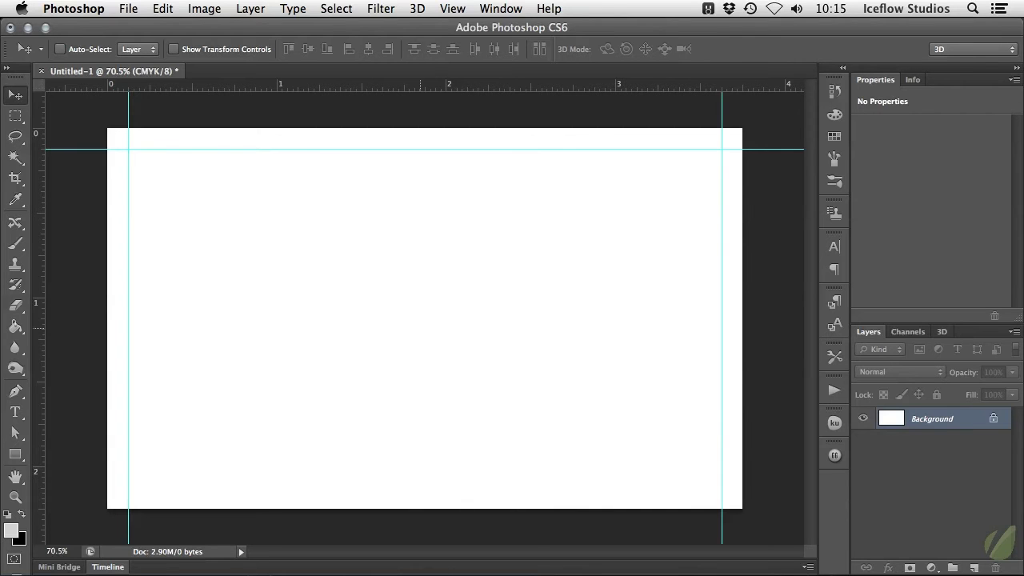
Add a horizontal guide at 2.12 in, near the canvas's bottom edge.
click(440, 7)
click(469, 409)
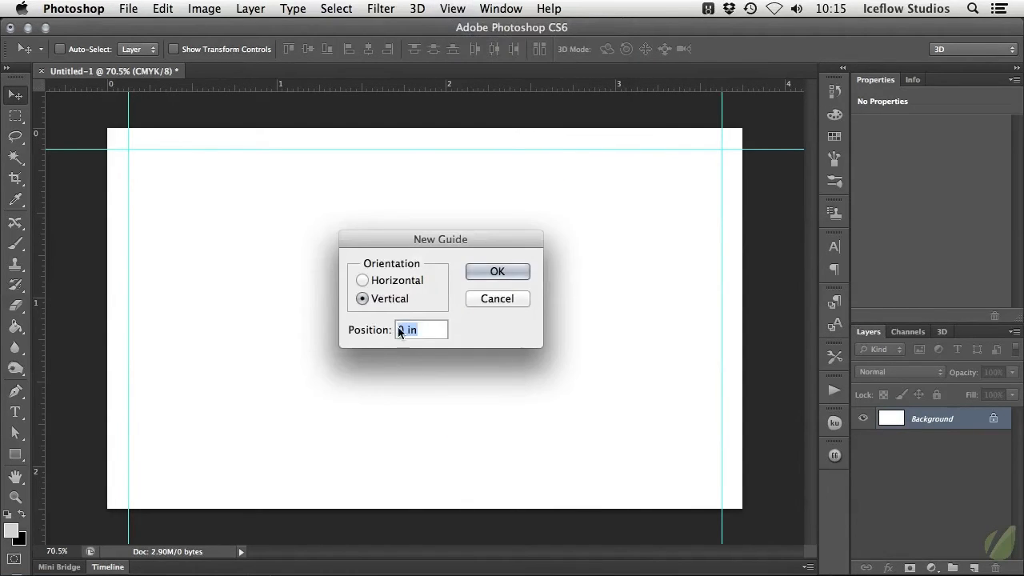
click(400, 330)
key(BackSpace)
click(374, 282)
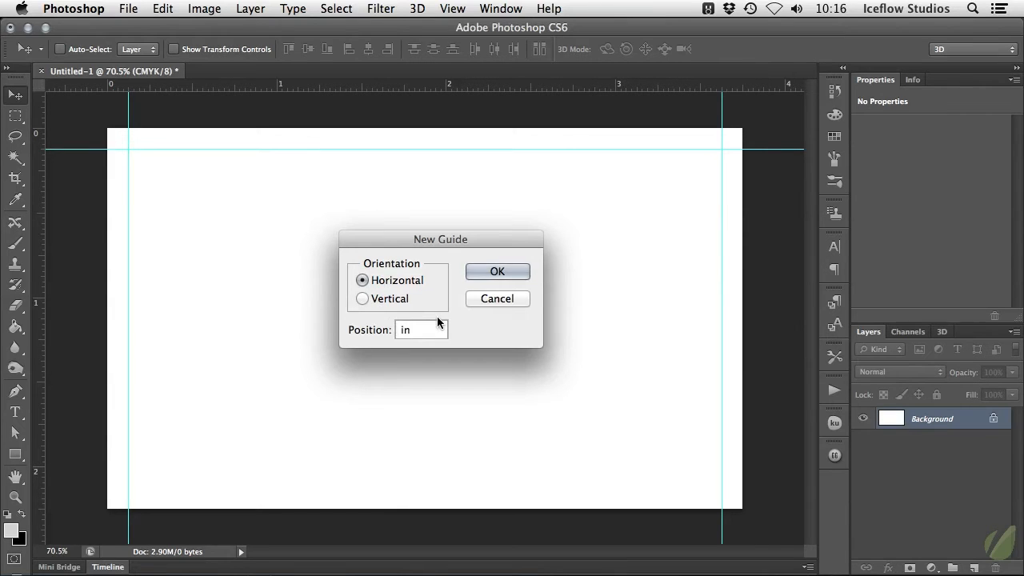
text(2.12)
key(Return)
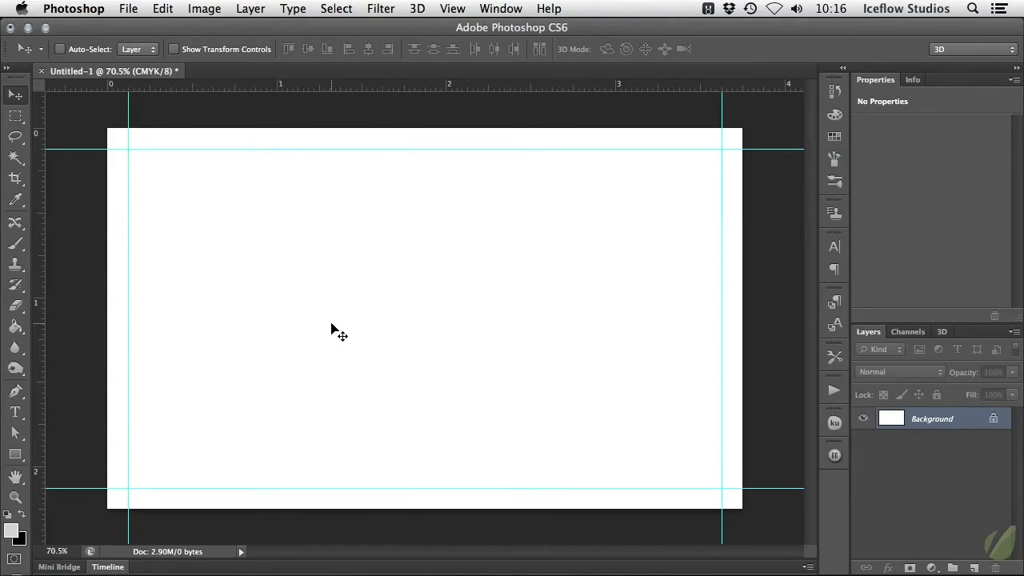
Undo the creation of all four guides around the canvas.
key(alt+super+z)
key(alt+super+z)
key(alt+super+z)
key(alt+super+z)
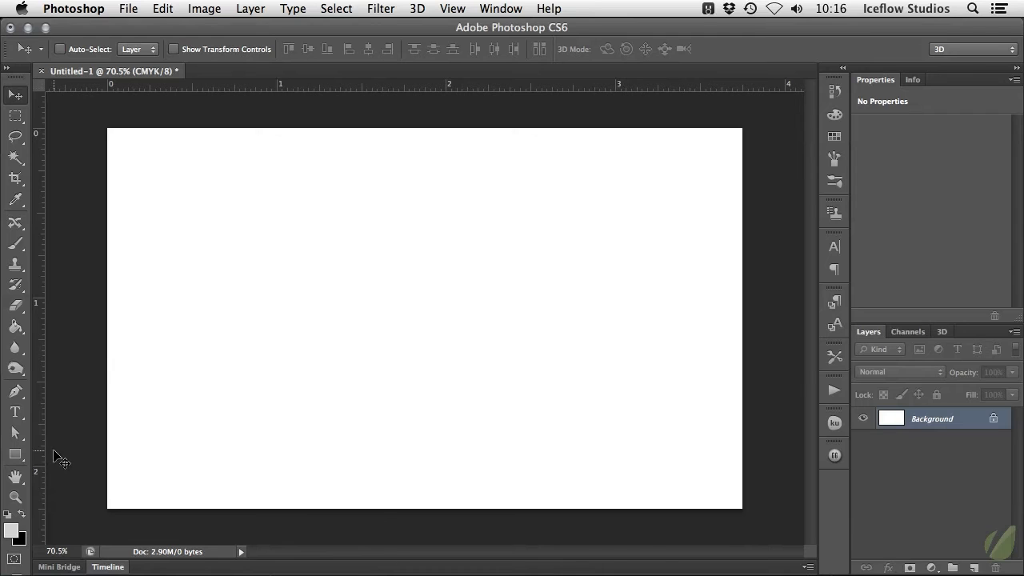
Create a rectangle shape 3.5 in wide and 2 in high on the canvas with the Rectangle tool.
click(15, 453)
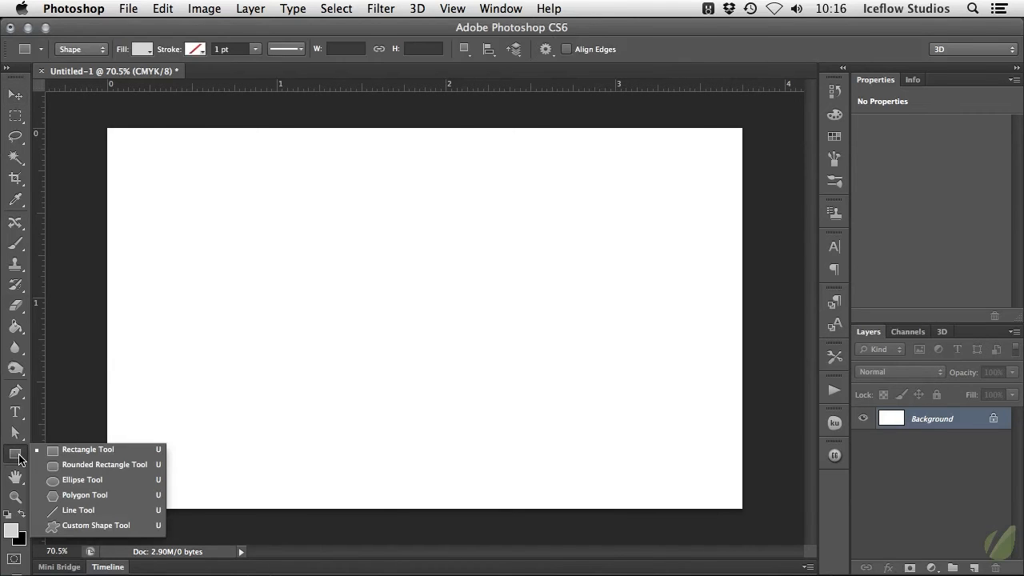
click(79, 454)
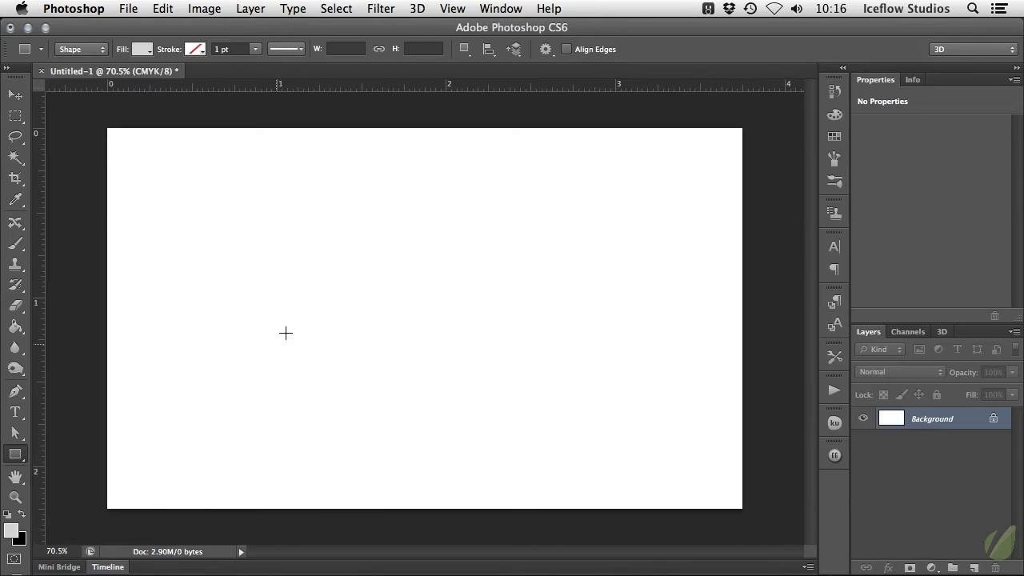
click(369, 251)
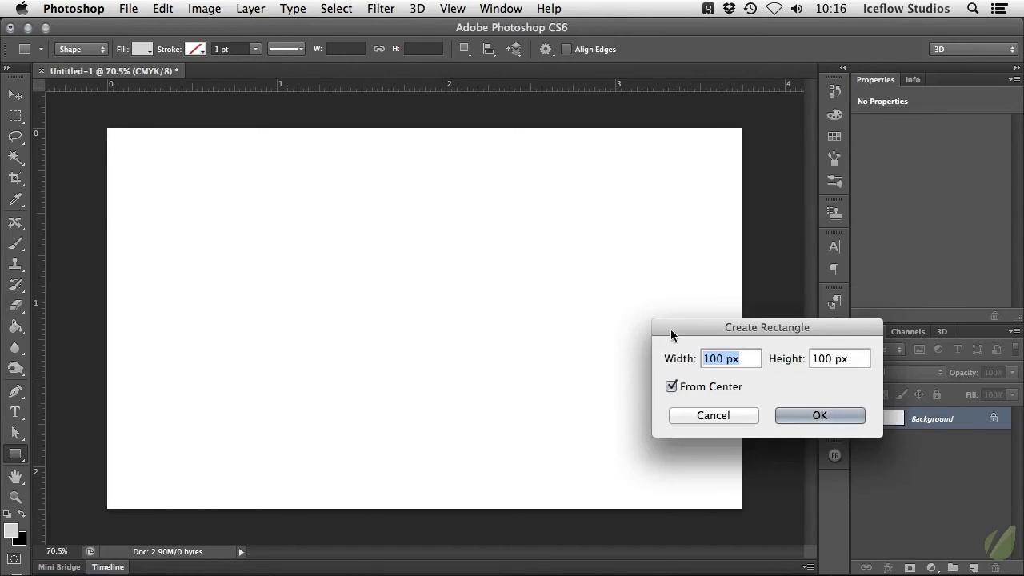
drag(670, 269, 331, 239)
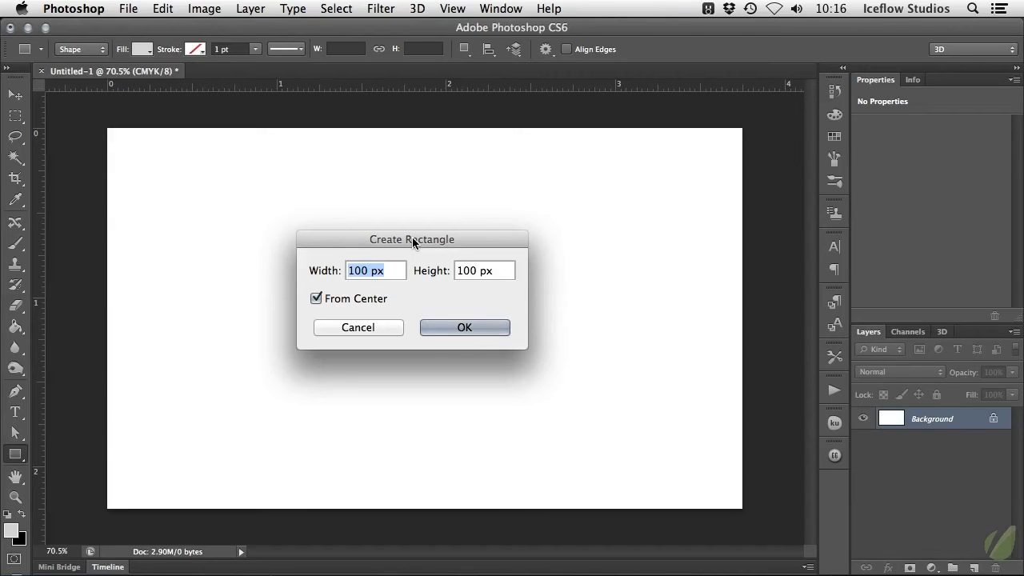
text(3.5 in)
key(Tab)
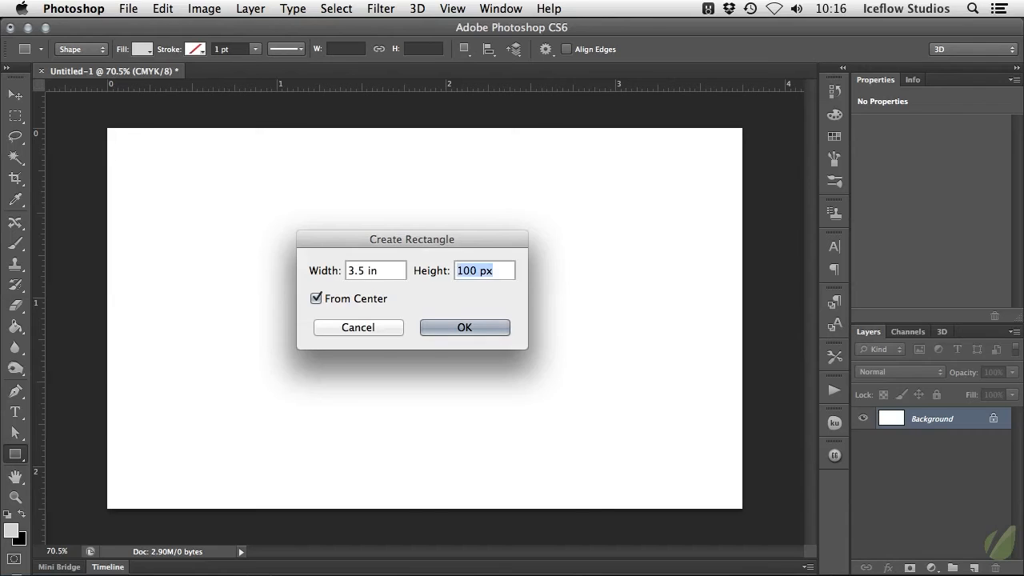
text(2 in)
click(478, 328)
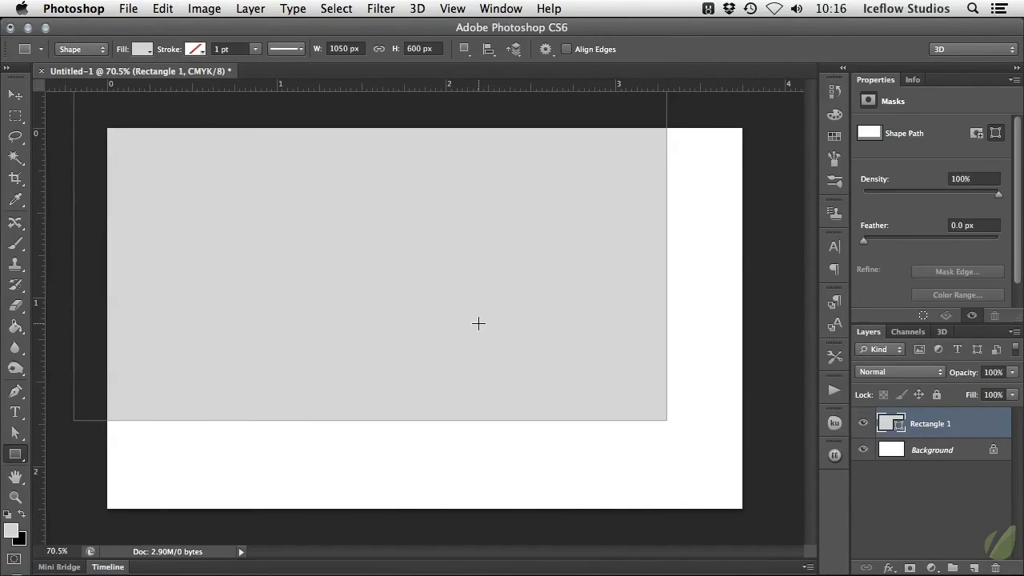
Move the grey rectangle onto the canvas and centre it vertically and horizontally on the Background layer.
key(v)
drag(457, 300, 498, 365)
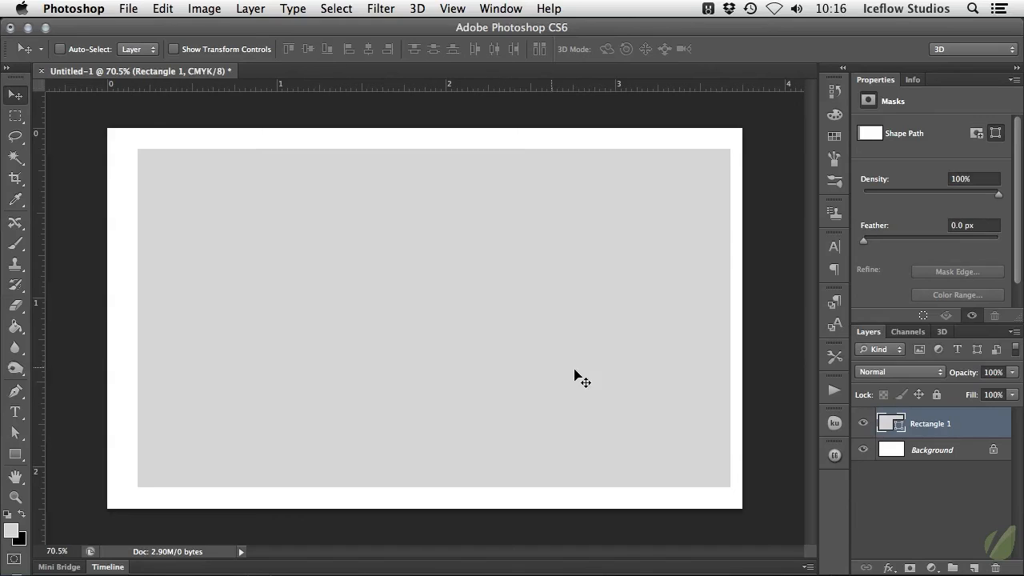
shift+click(965, 455)
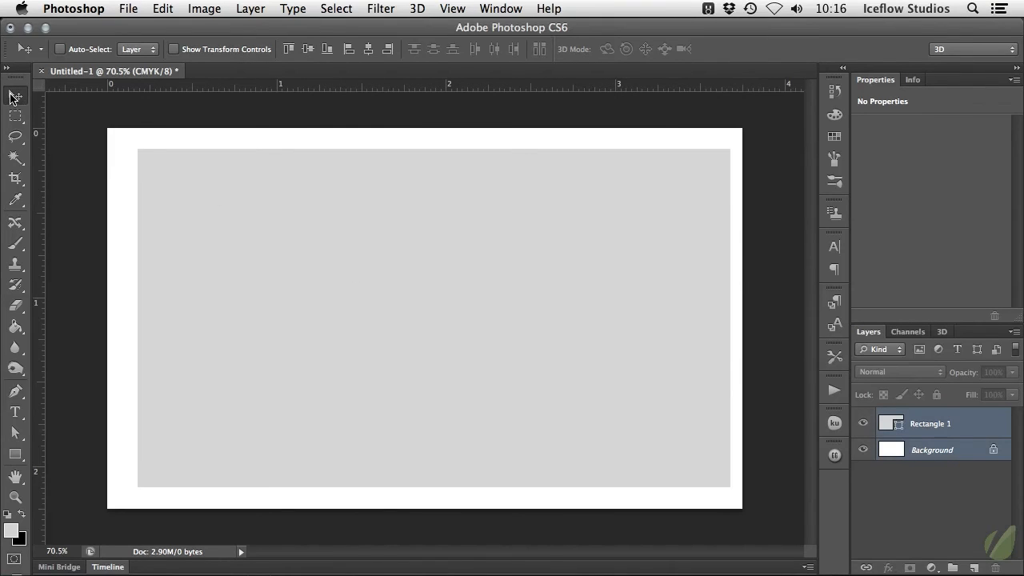
click(307, 50)
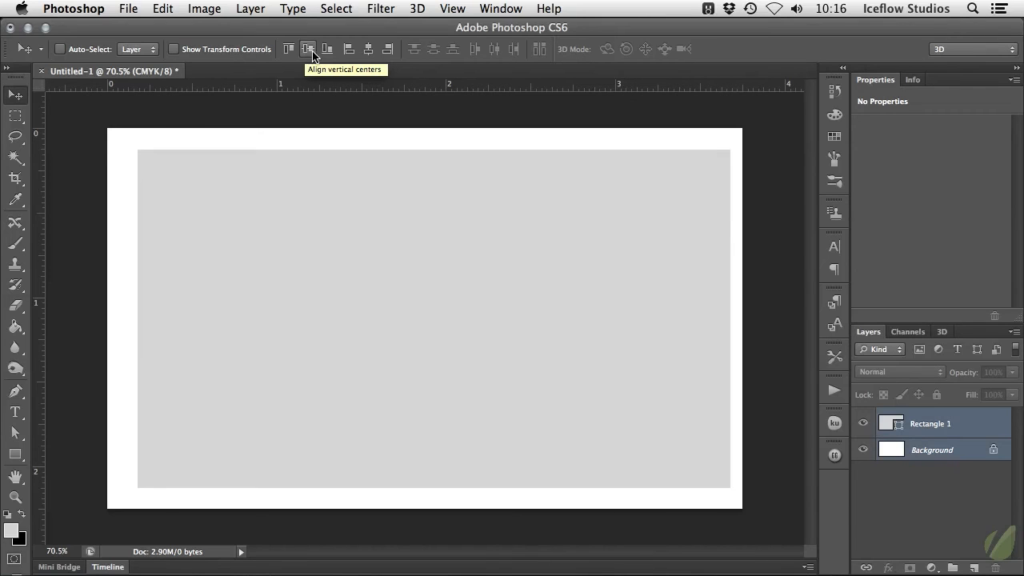
click(369, 50)
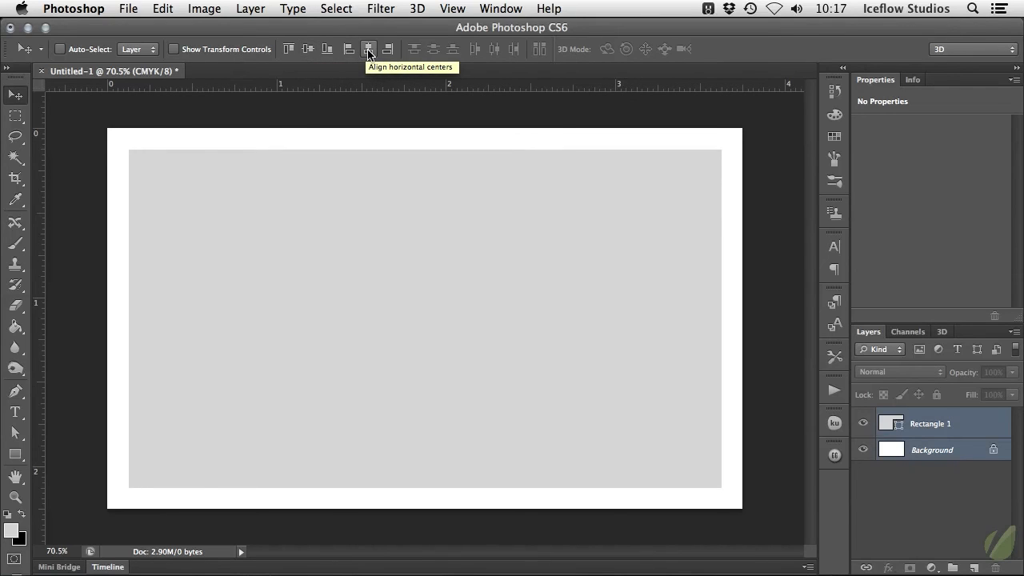
Select only the Rectangle 1 layer and place two vertical and two horizontal guides along the rectangle's four edges.
click(996, 428)
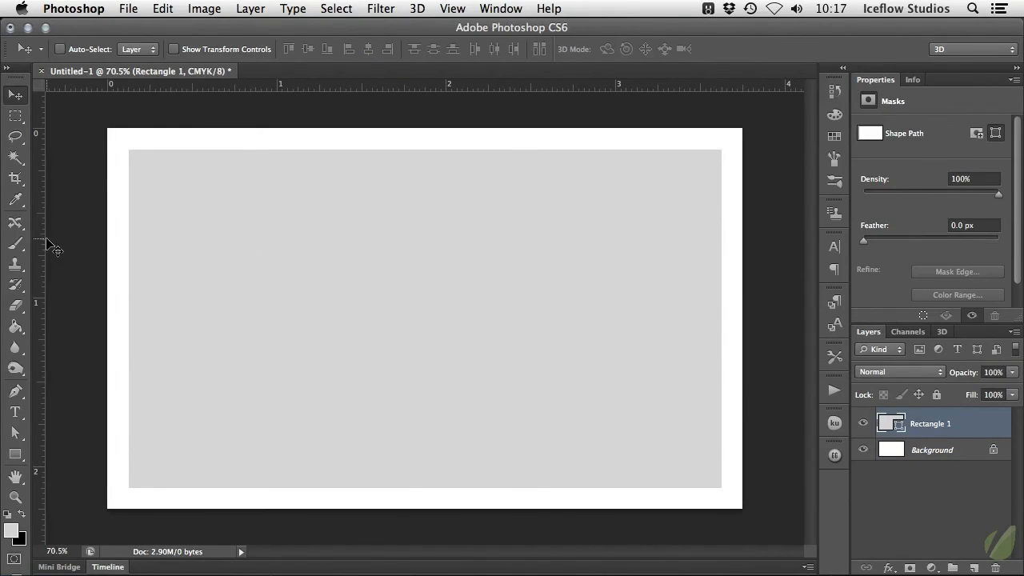
drag(38, 244, 128, 235)
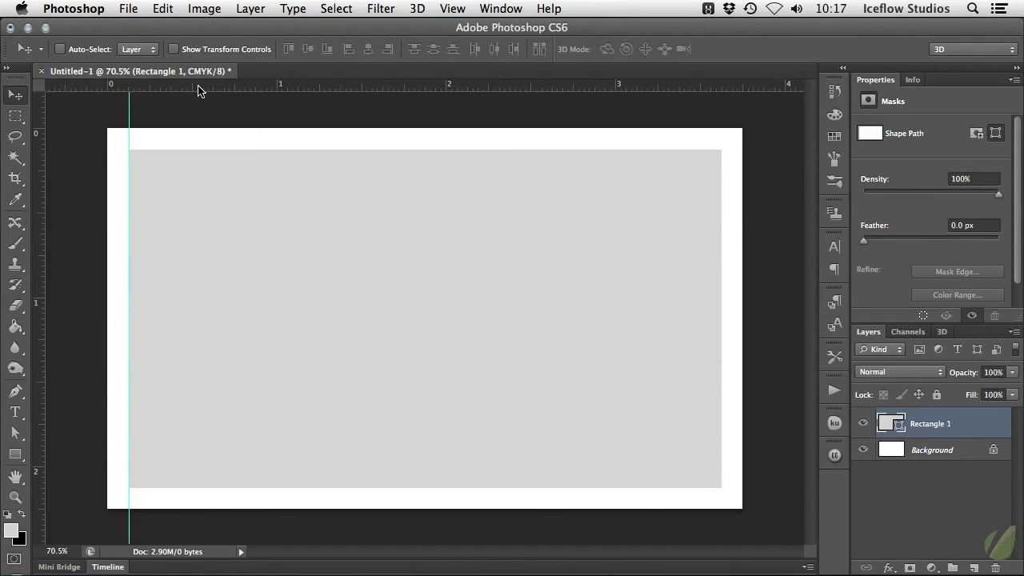
drag(196, 84, 199, 149)
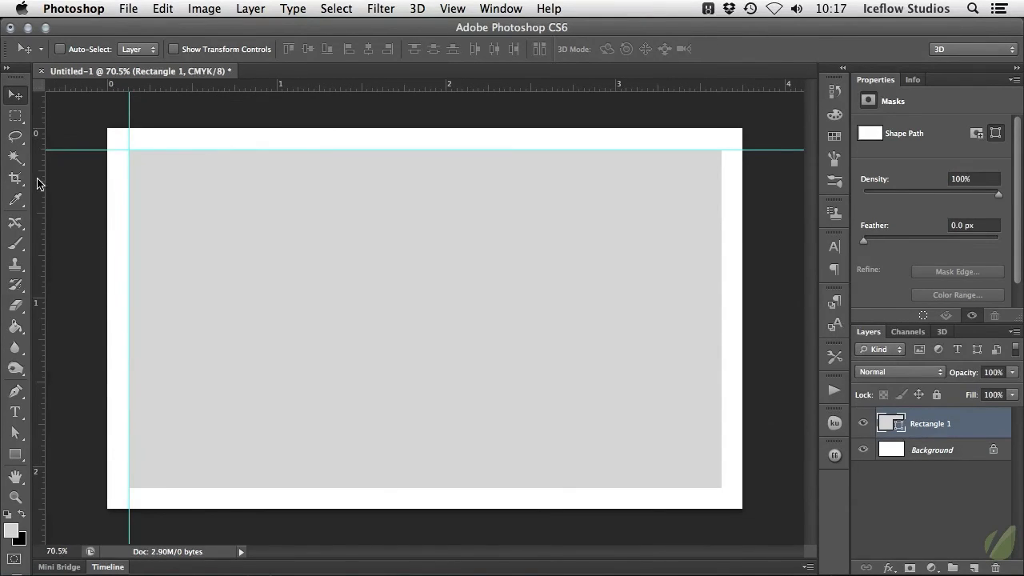
drag(37, 186, 721, 183)
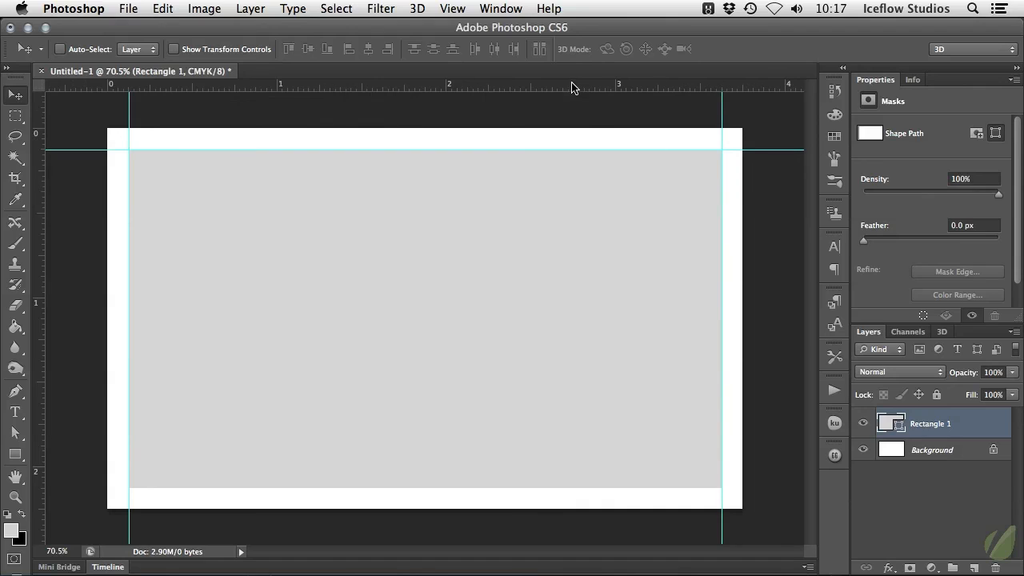
drag(571, 87, 584, 488)
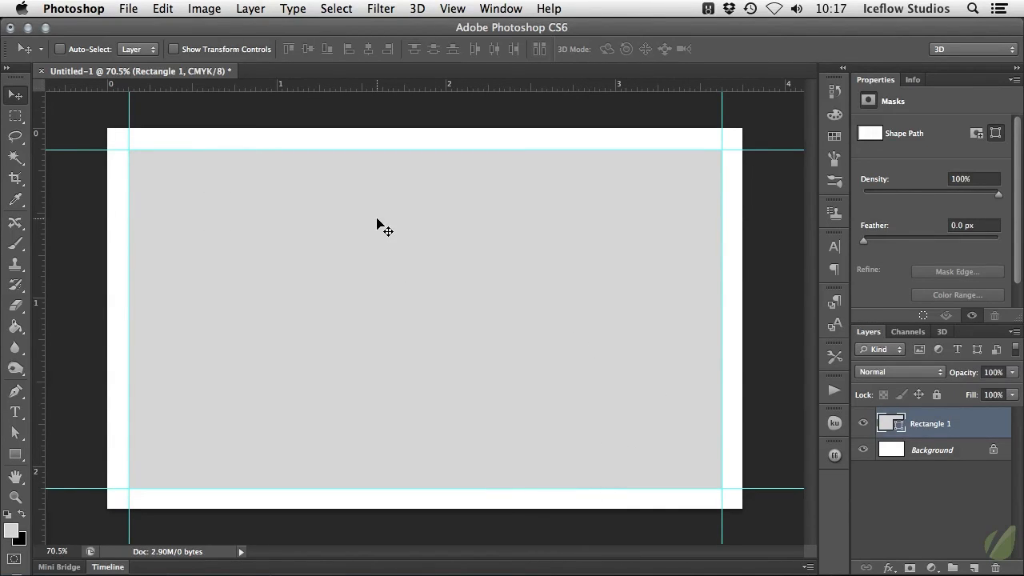
Turn off snapping and hide the Rectangle 1 layer, making Background the active layer.
click(461, 7)
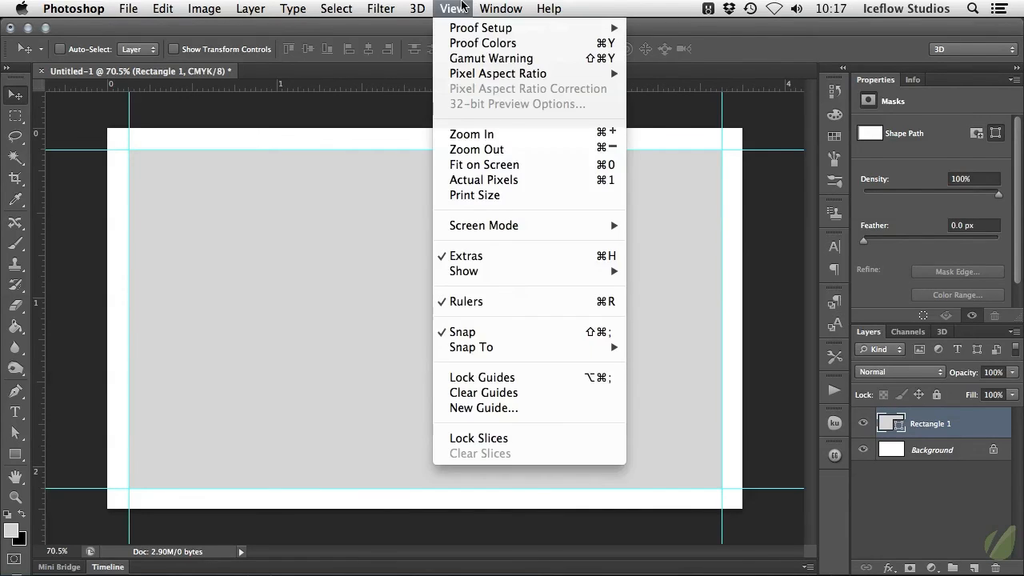
click(526, 331)
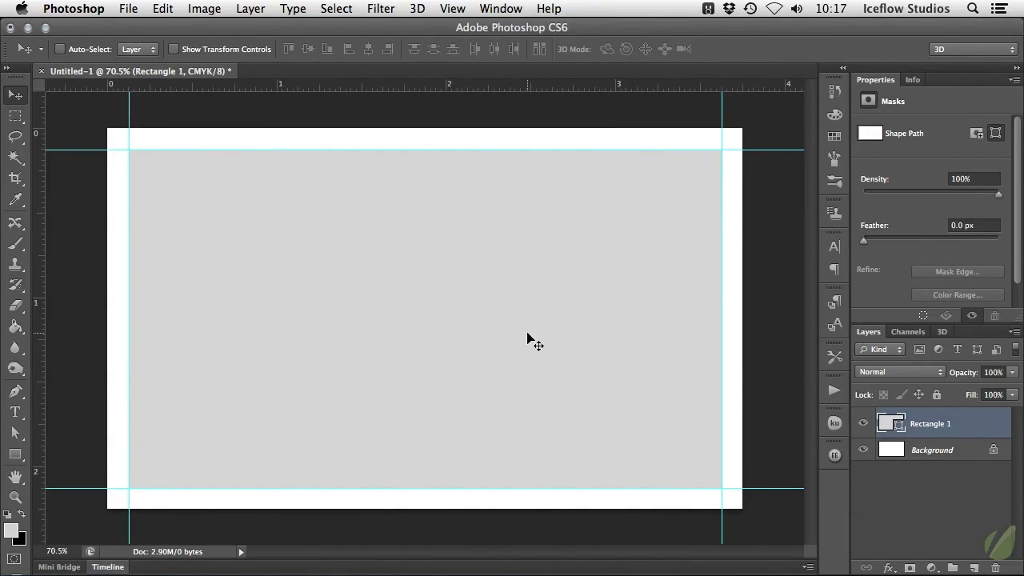
click(864, 424)
click(977, 453)
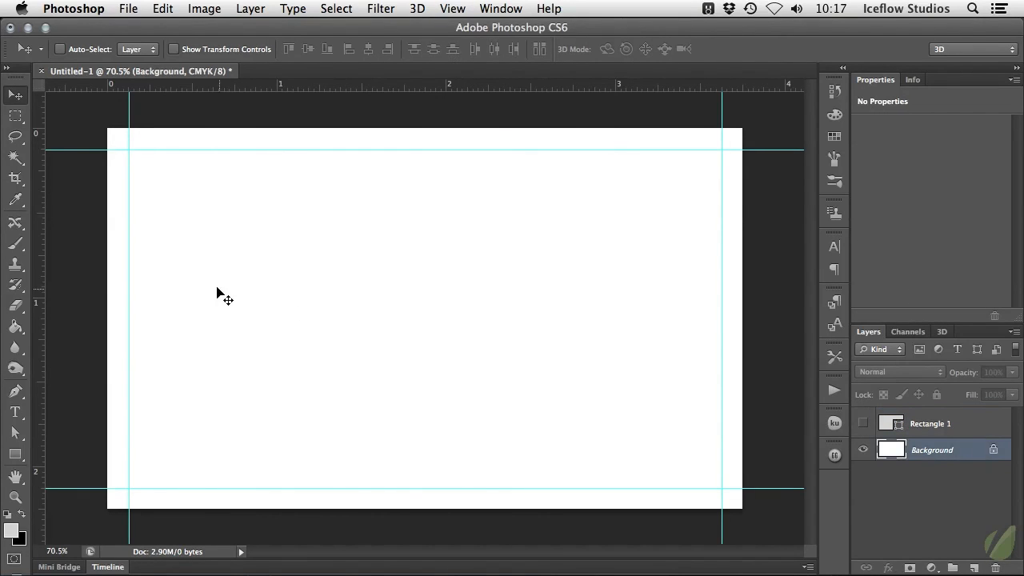
Add a second set of two vertical and two horizontal guides about 0.05 in inside the trim guides.
drag(38, 257, 138, 258)
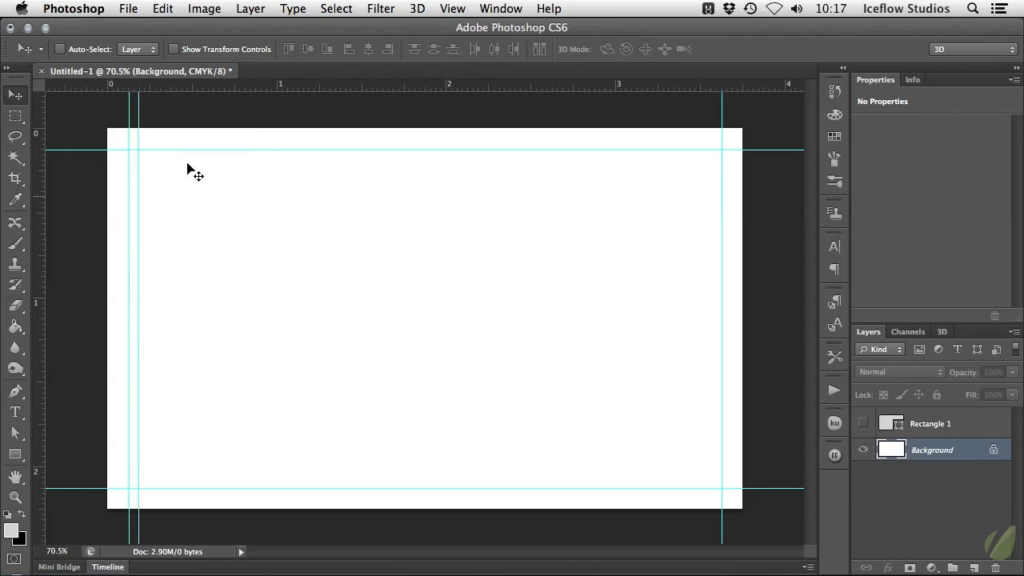
drag(198, 85, 193, 159)
drag(41, 194, 714, 224)
drag(568, 84, 744, 480)
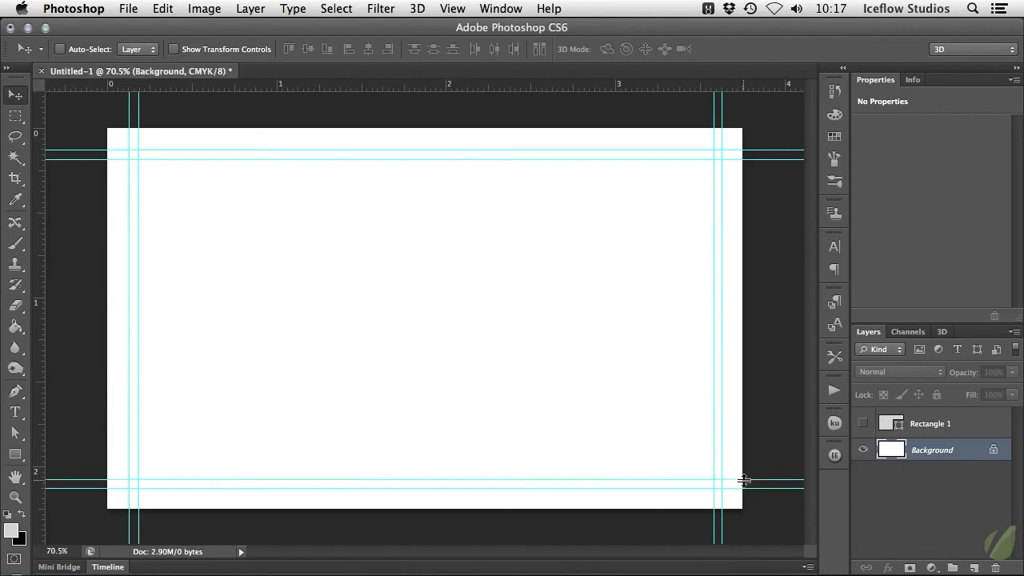